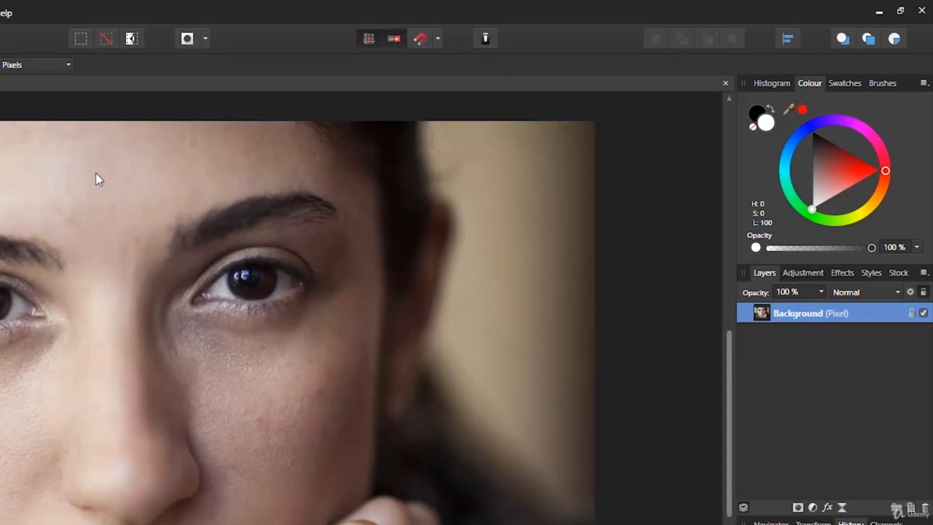
Duplicate the Background layer and rename the copy "fix"
right_click(797, 314)
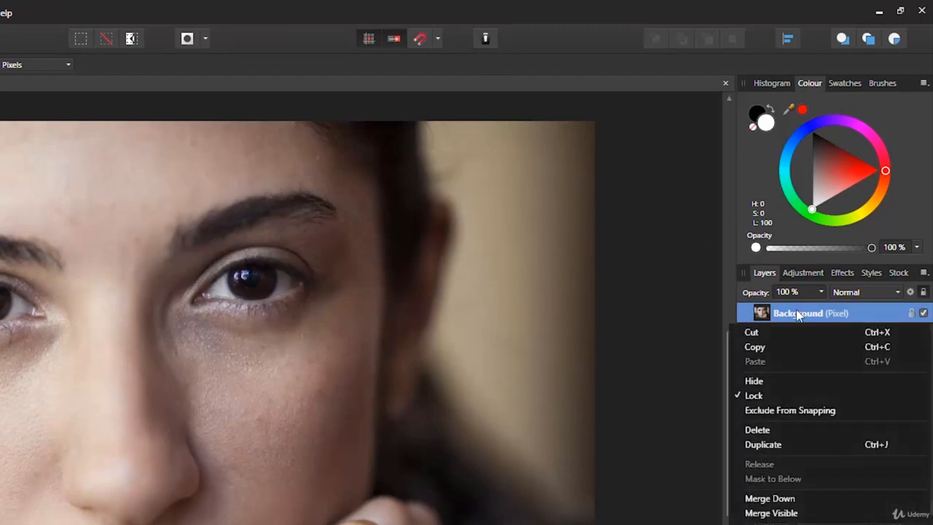
click(796, 442)
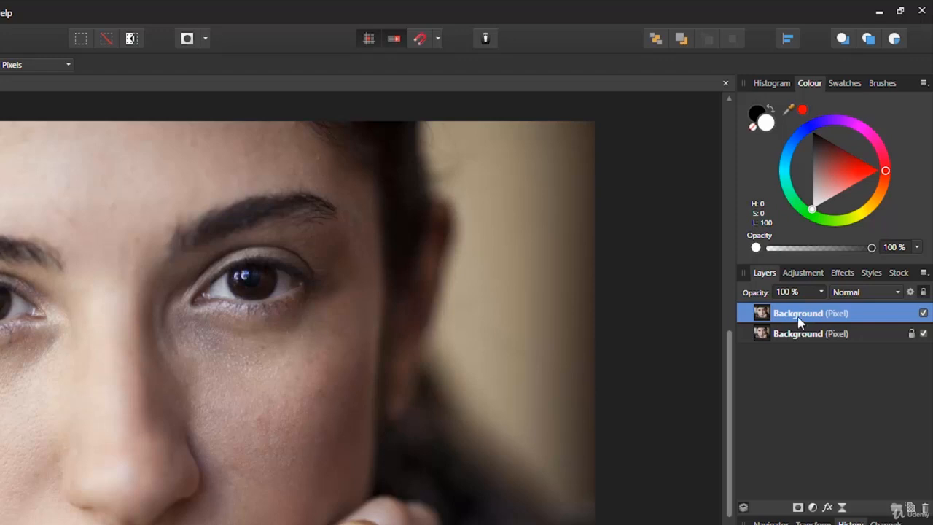
double_click(796, 317)
text(fix)
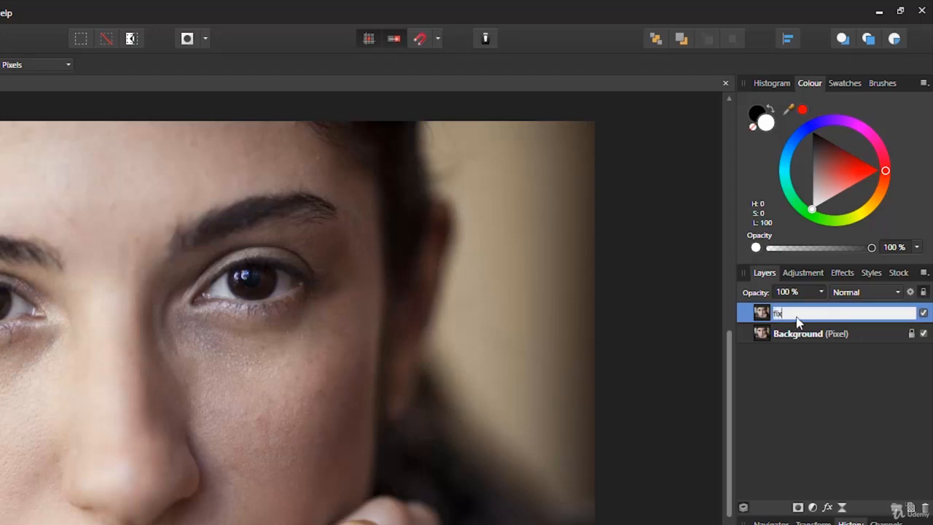
key(Return)
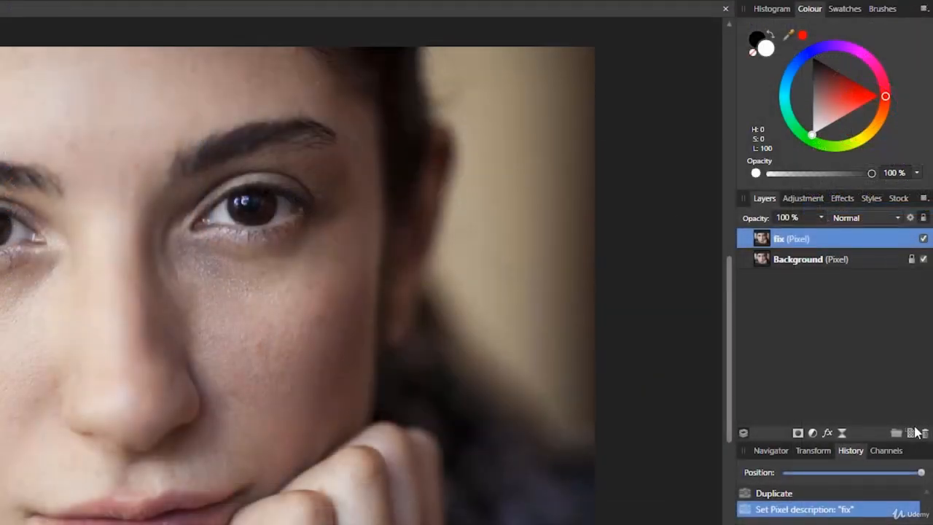
Add an empty pixel layer above the fix layer and name it "blemishes"
click(910, 433)
double_click(793, 240)
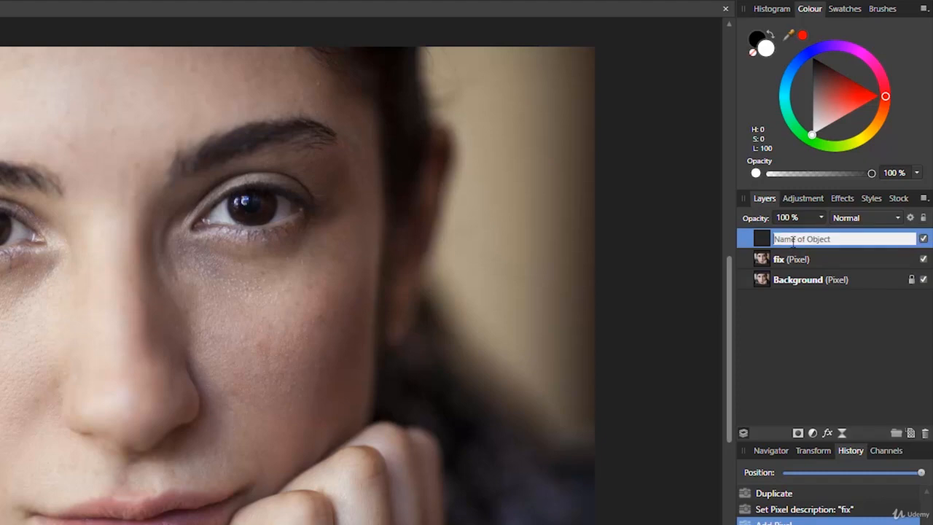
text(blemishes)
key(Return)
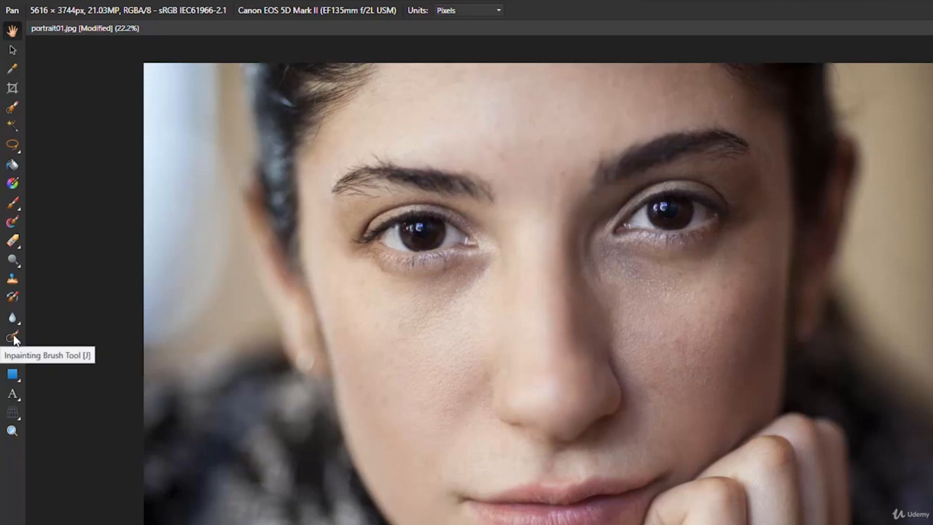
Choose the Inpainting Brush Tool and set it to sample from Current Layer & Below
click(13, 338)
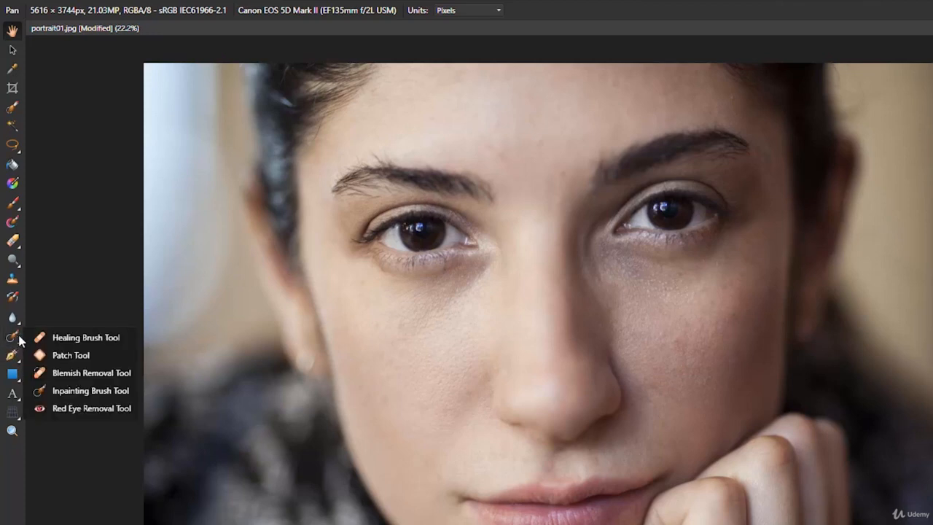
click(83, 393)
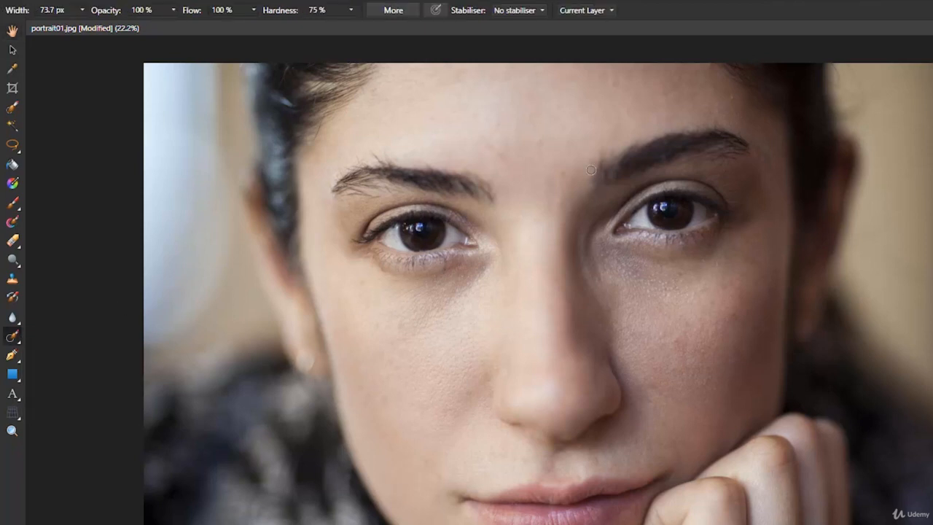
click(598, 14)
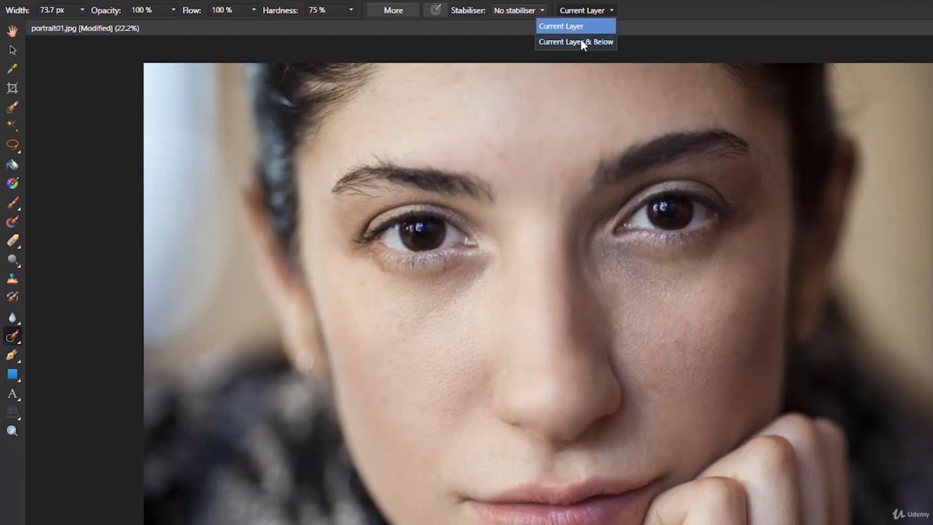
click(582, 42)
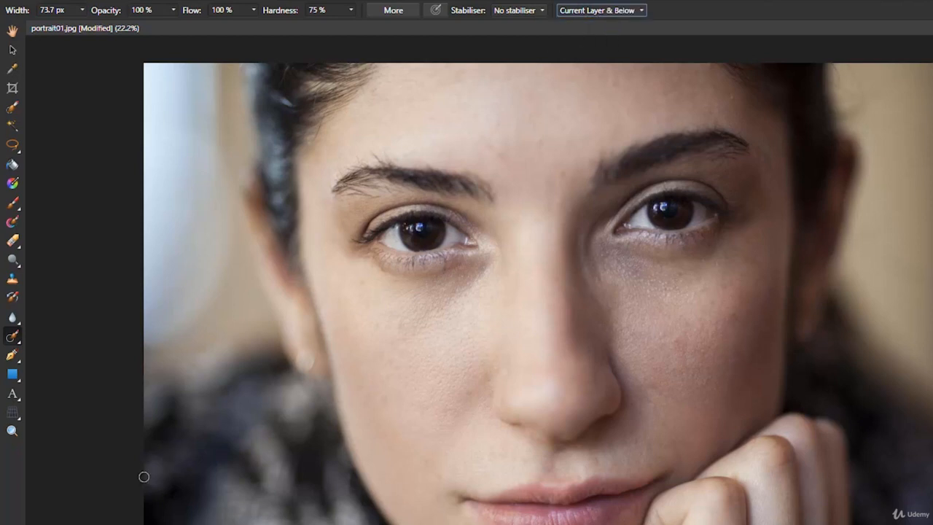
Inpaint the blemish on the outer cheek below the eye at 50% zoom, using a brush width of 53.2 px
click(11, 430)
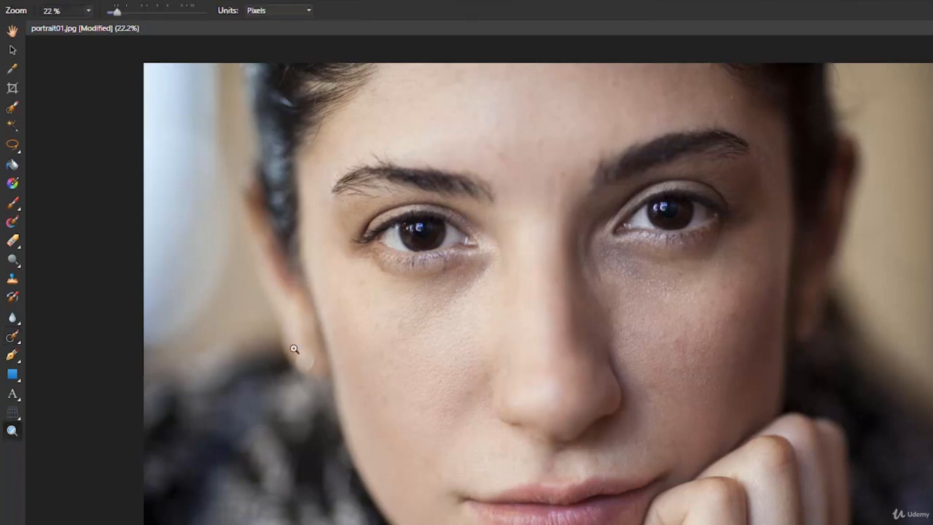
click(687, 283)
click(687, 283)
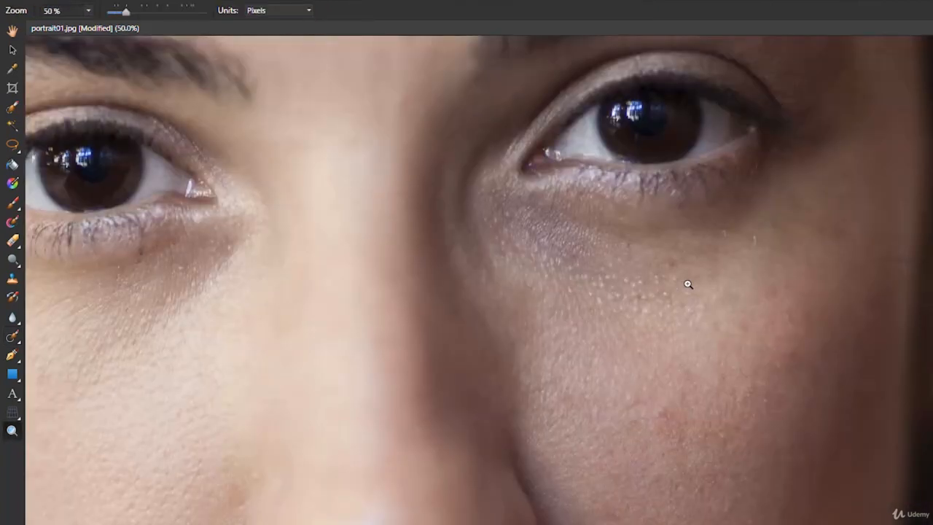
click(13, 337)
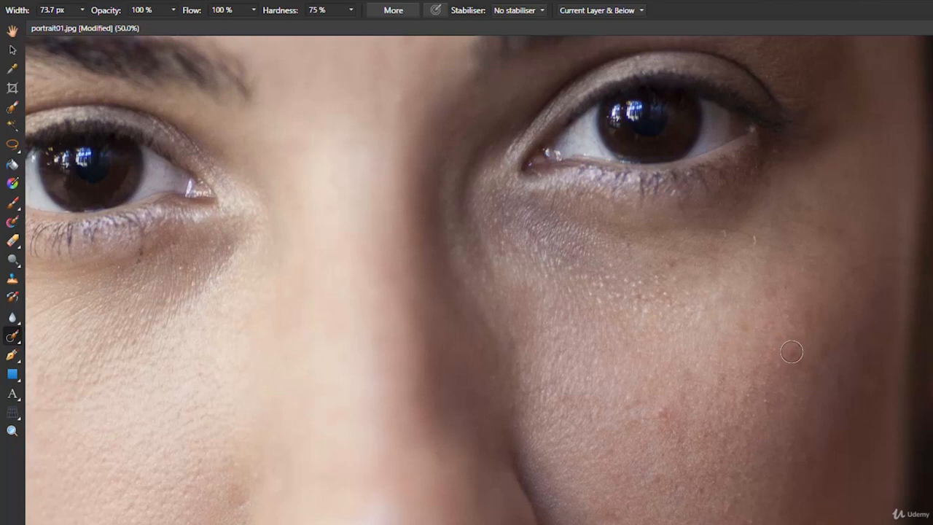
key(bracketleft)
key(bracketleft)
click(792, 354)
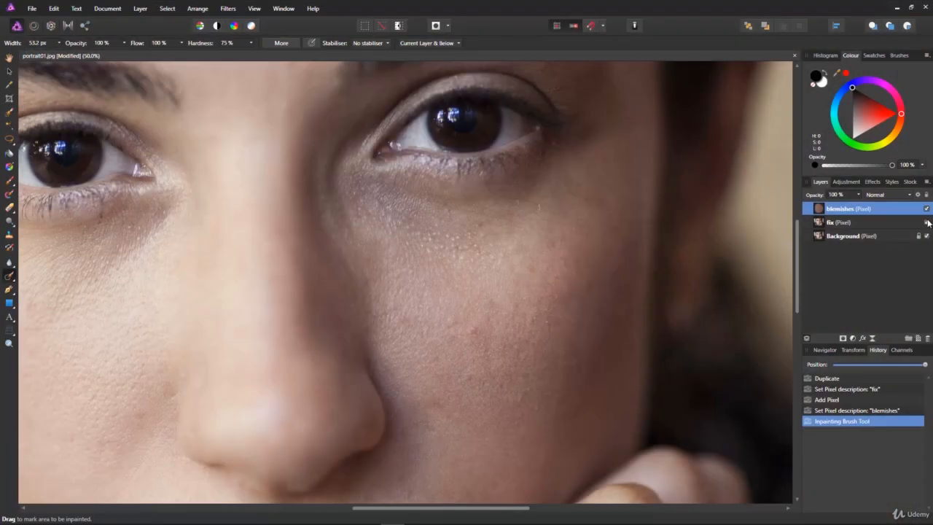
Hide the Background and fix layers to inspect the inpainted patch alone, show both again, and toggle the blemishes layer to compare
click(926, 236)
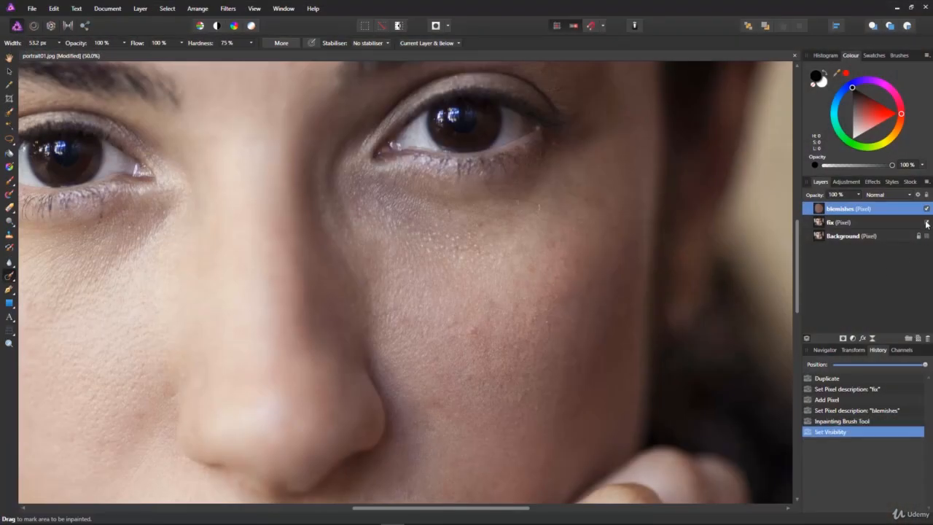
click(927, 222)
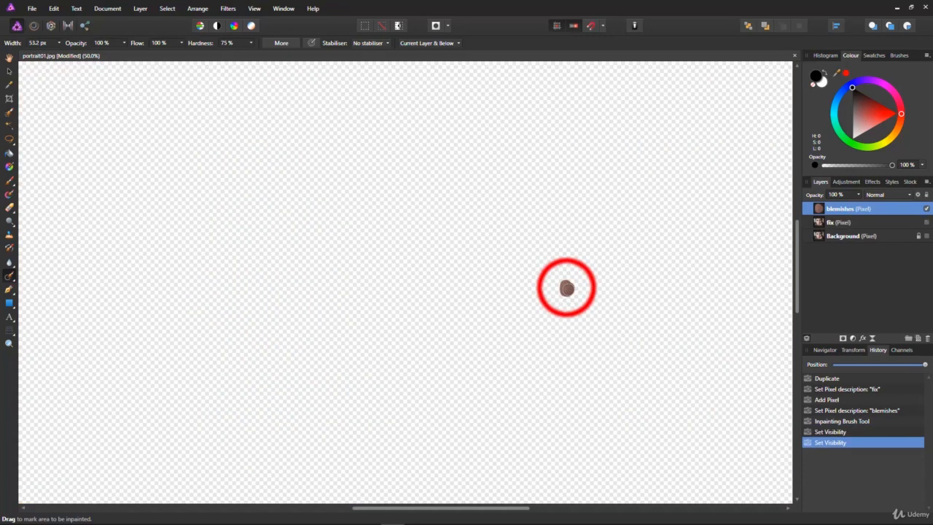
click(926, 222)
click(926, 235)
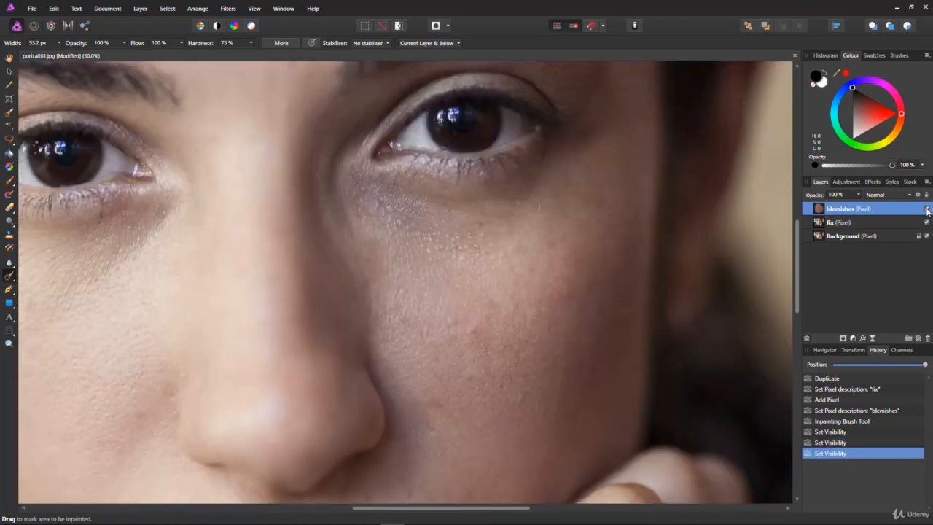
click(926, 209)
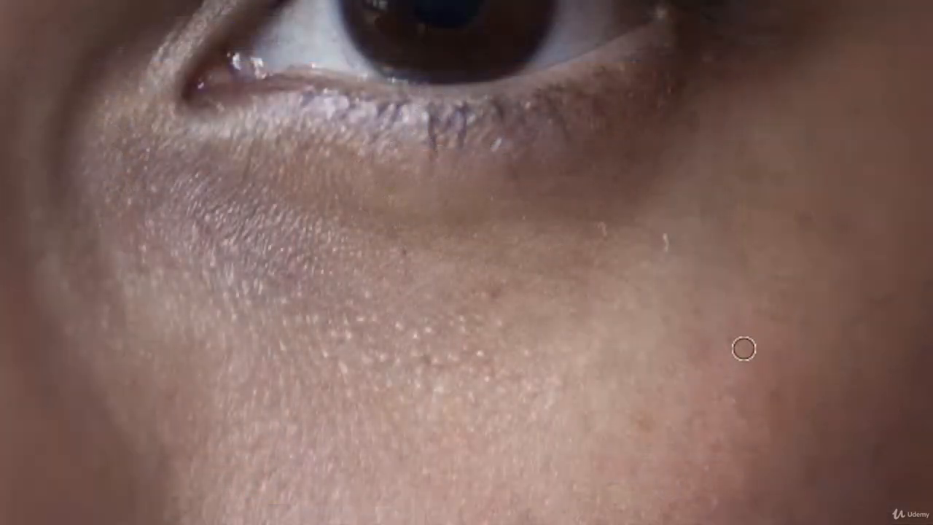
Inpaint the small spots and light marks under the eye and across the same cheek with a smaller brush
click(729, 341)
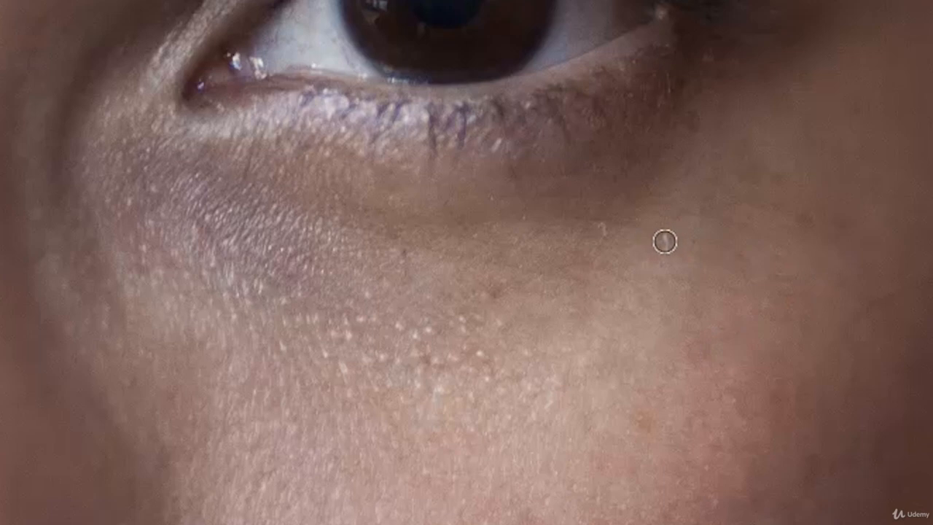
key(bracketleft)
click(666, 247)
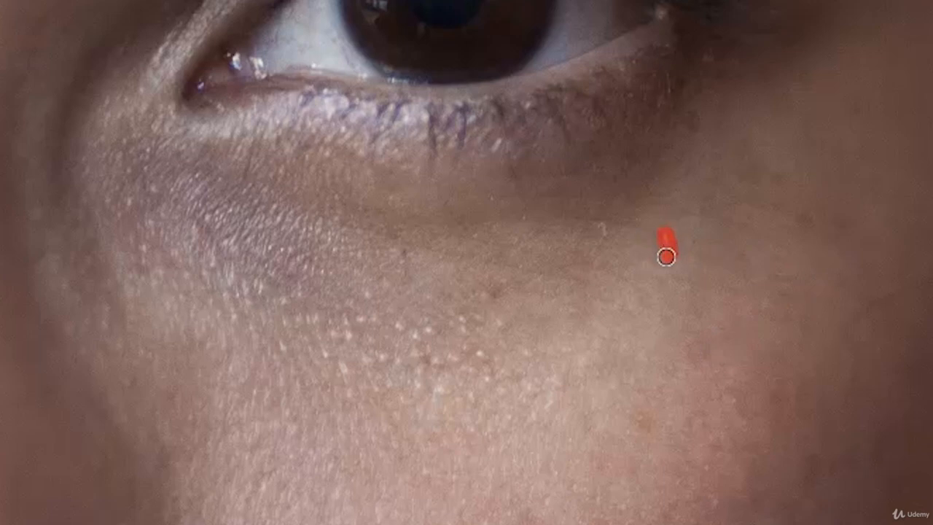
click(605, 235)
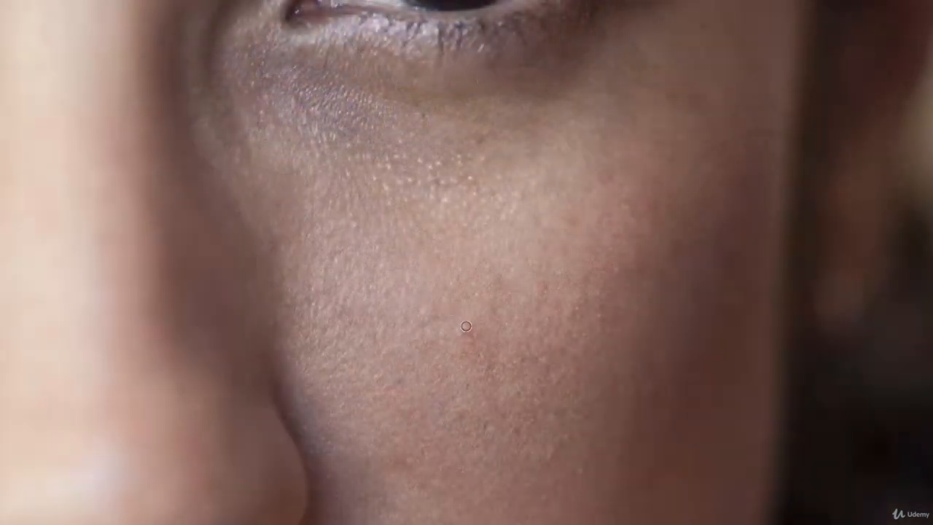
click(468, 331)
click(517, 431)
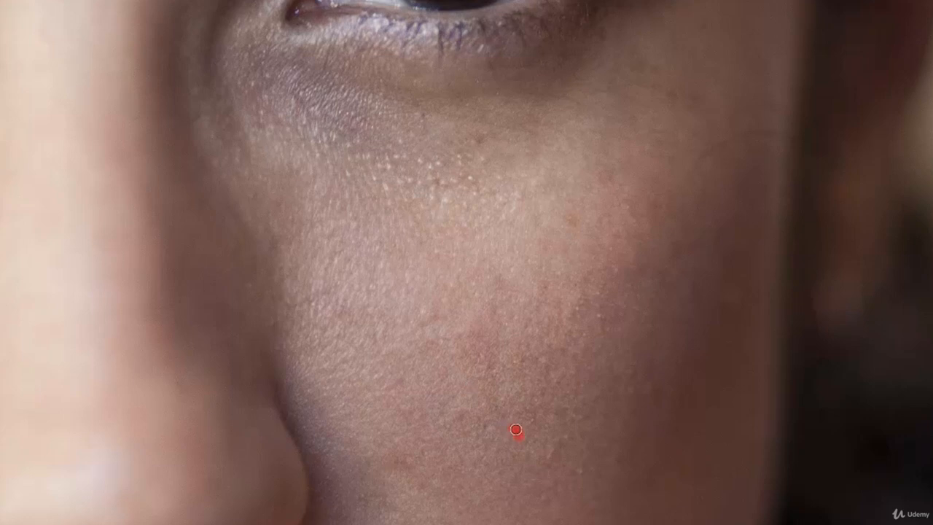